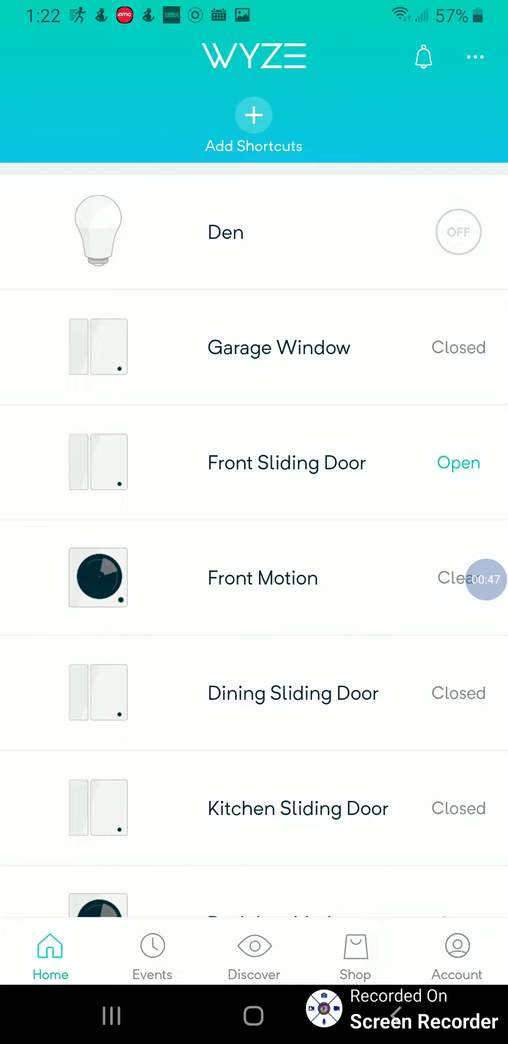
- Open the Den bulb's detail page from the Wyze home device list
click(225, 232)
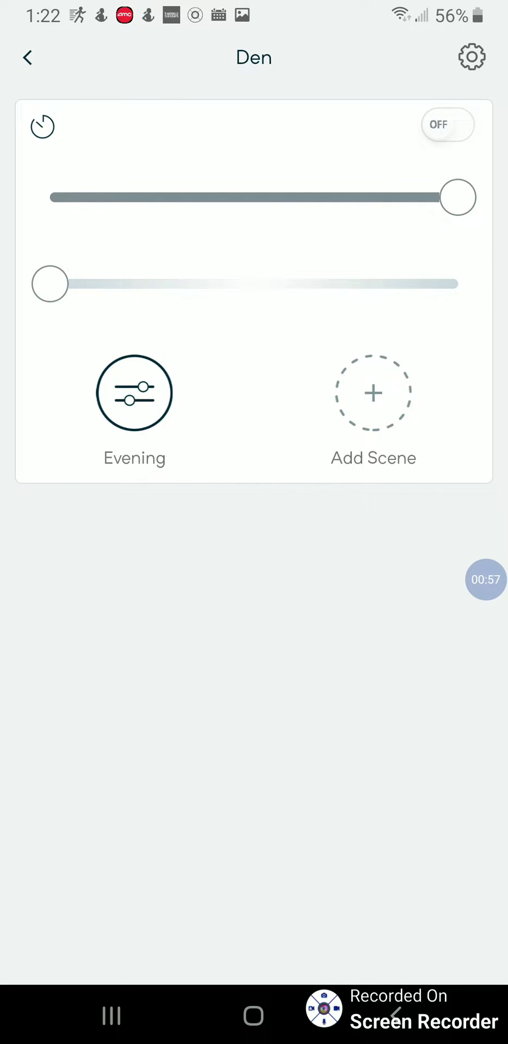
click(447, 124)
click(447, 124)
click(42, 127)
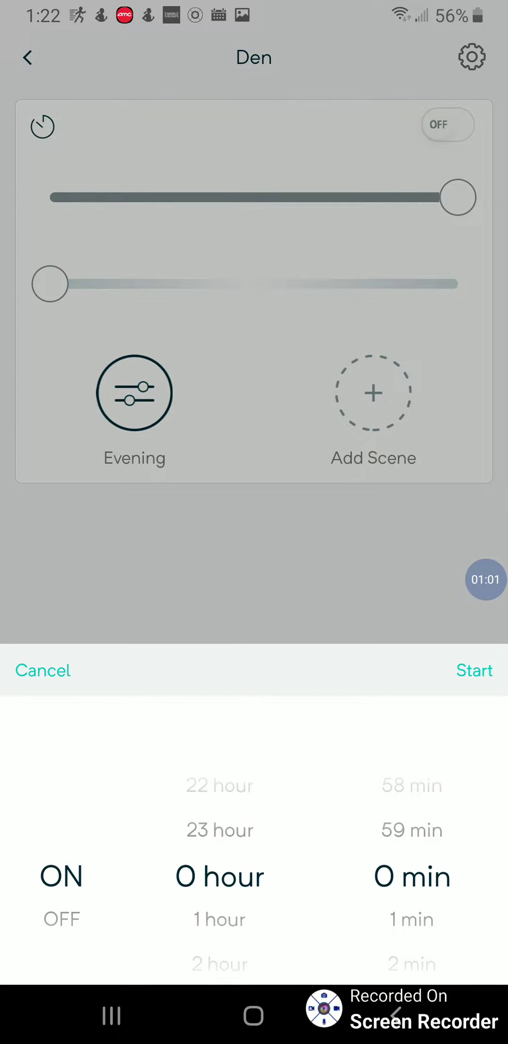
mouse_move(219, 922)
mouse_down()
mouse_move(220, 832)
mouse_move(219, 920)
mouse_up()
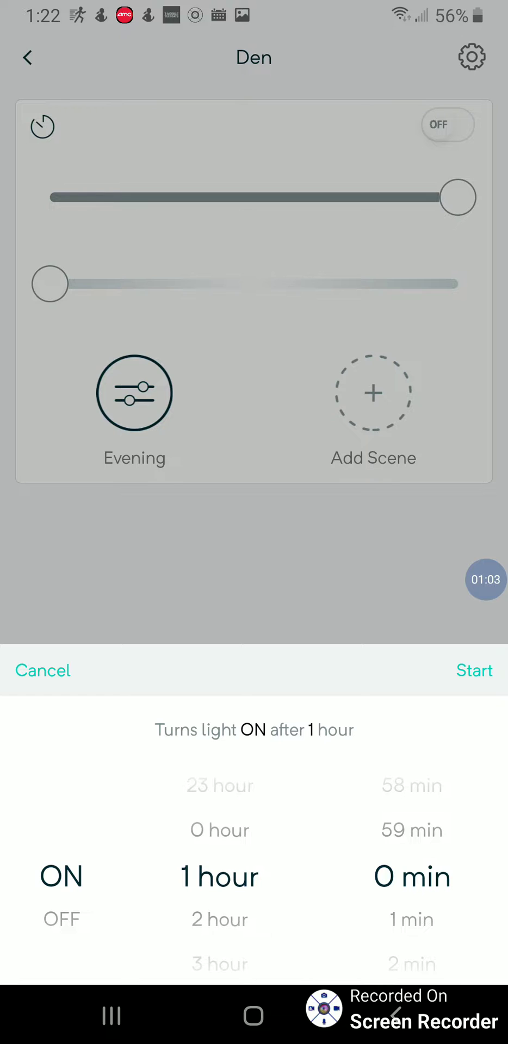
click(474, 670)
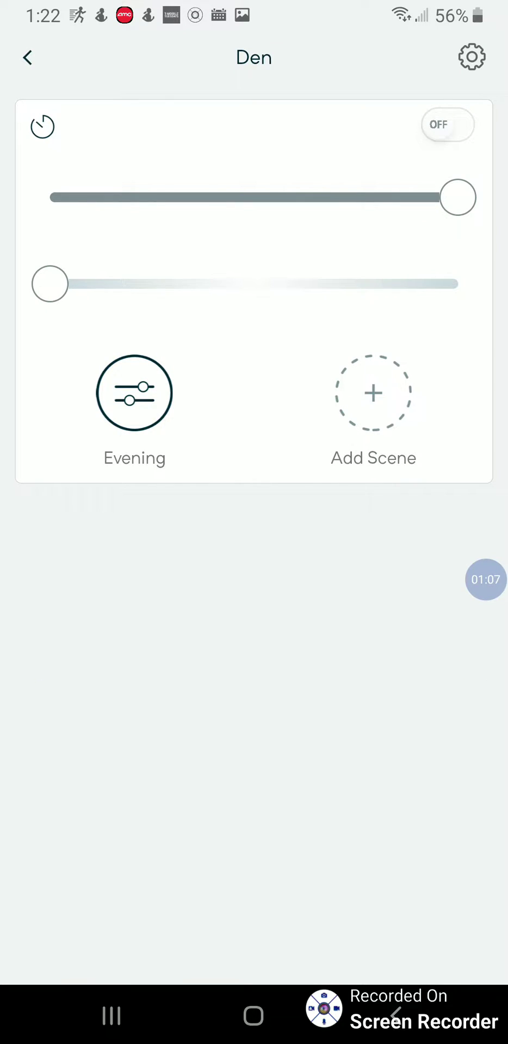
- Toggle the Den bulb's Vacation Mode on and back off, then return home
click(472, 56)
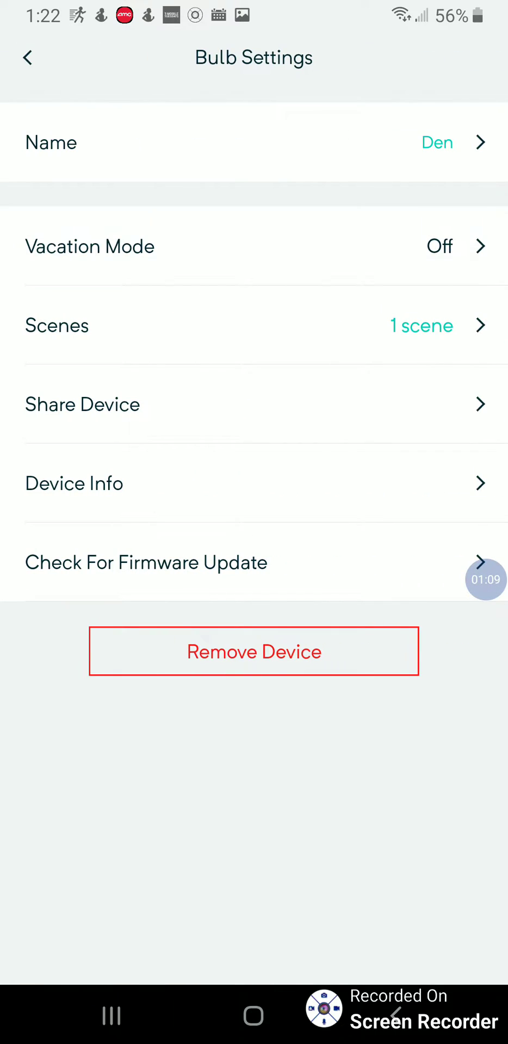
click(245, 246)
click(450, 201)
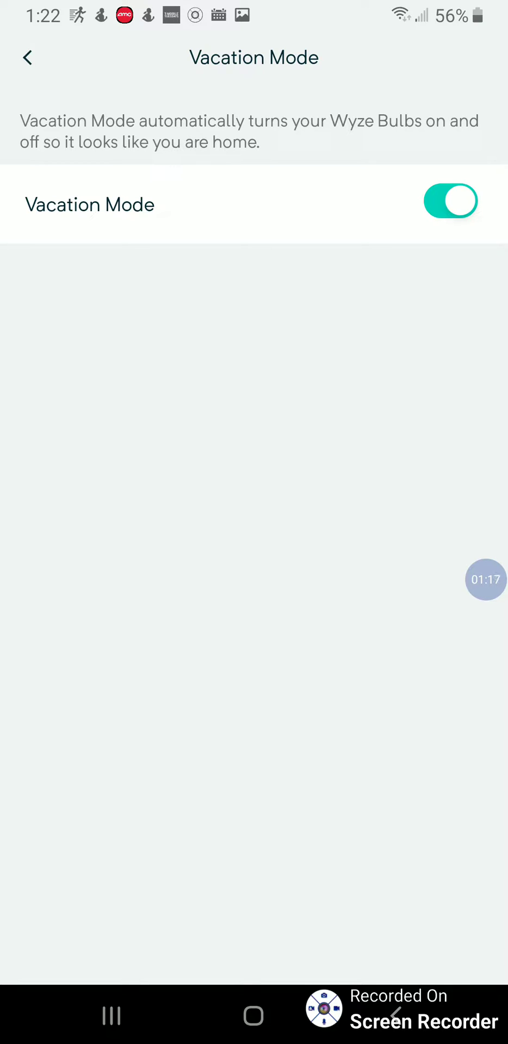
click(450, 201)
click(27, 57)
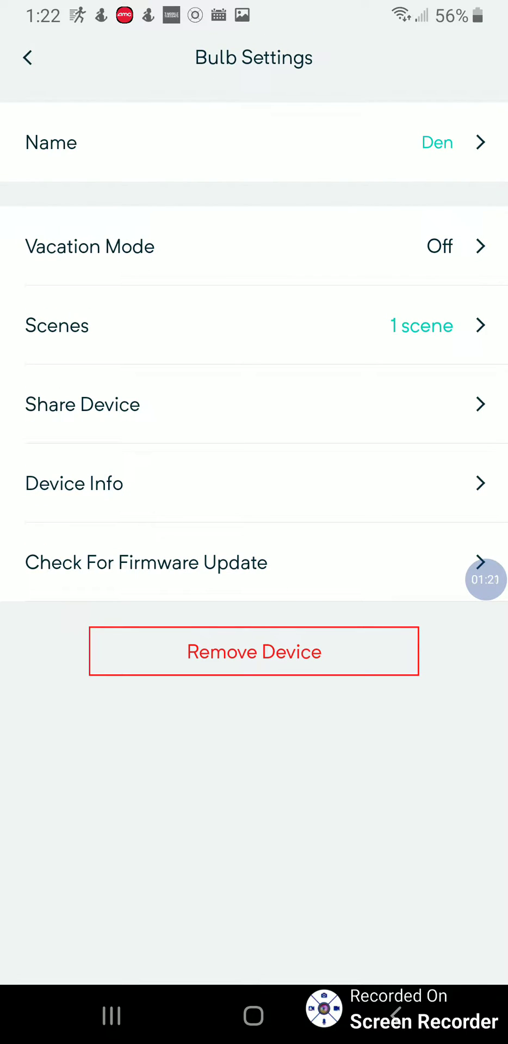
click(27, 57)
click(27, 58)
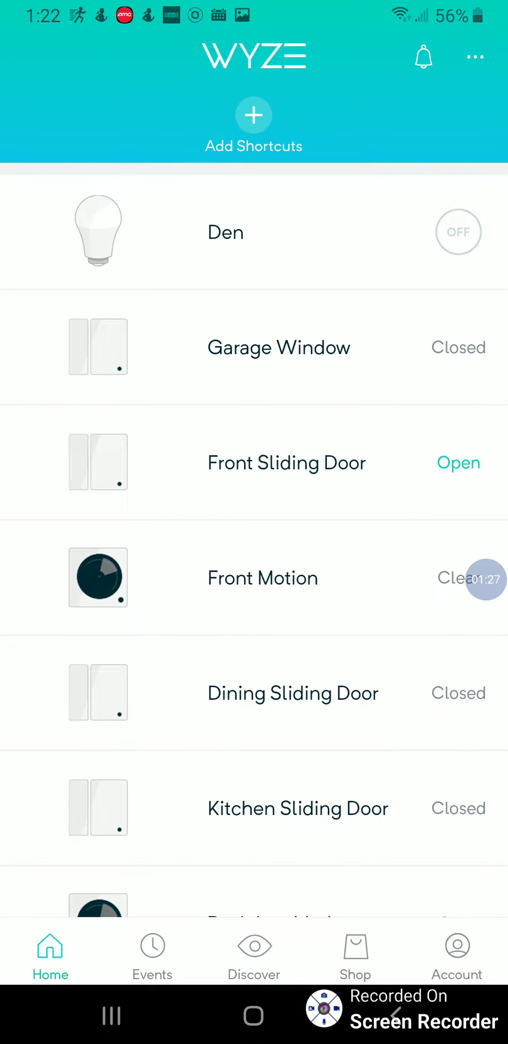
- Create a new shortcut named 'Evening On' and open its empty actions list
click(253, 114)
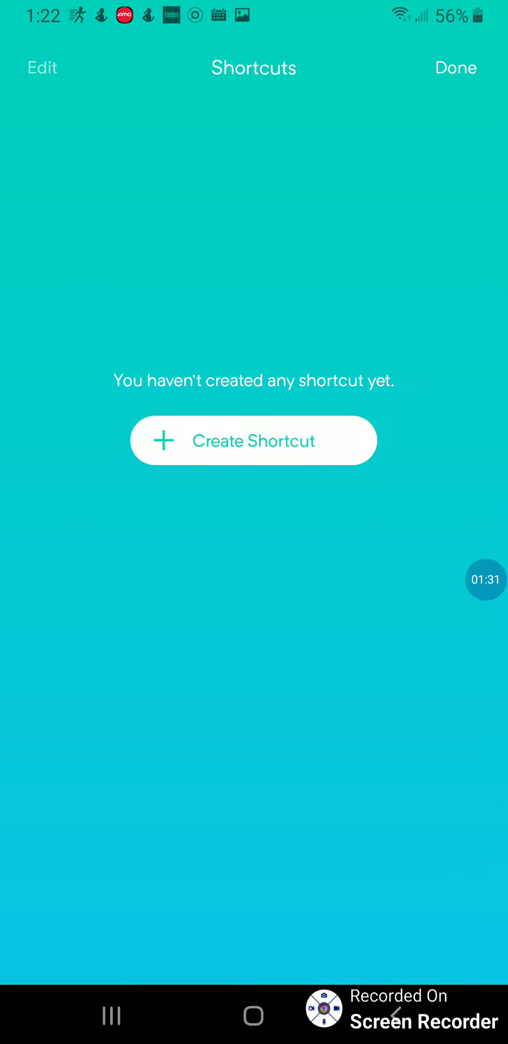
click(254, 441)
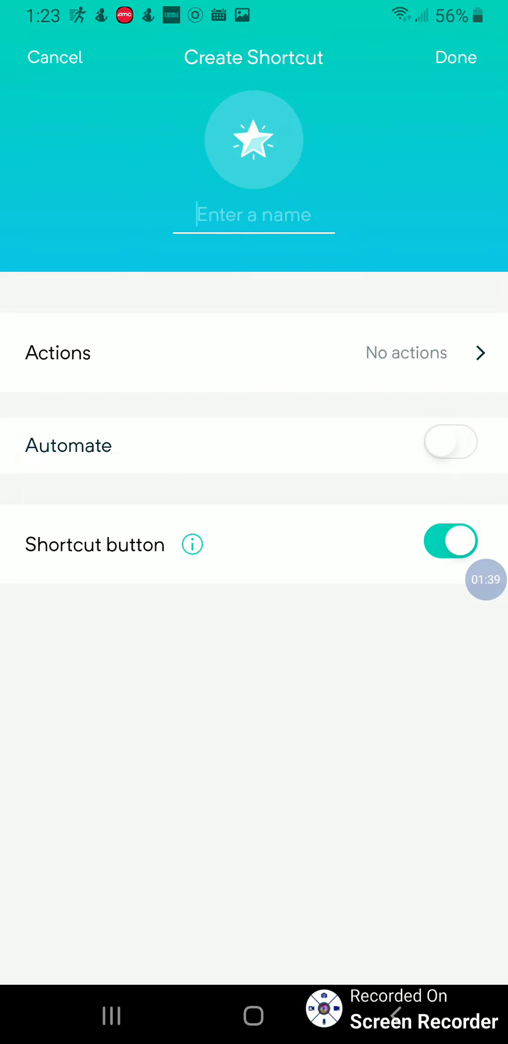
text(Evening On)
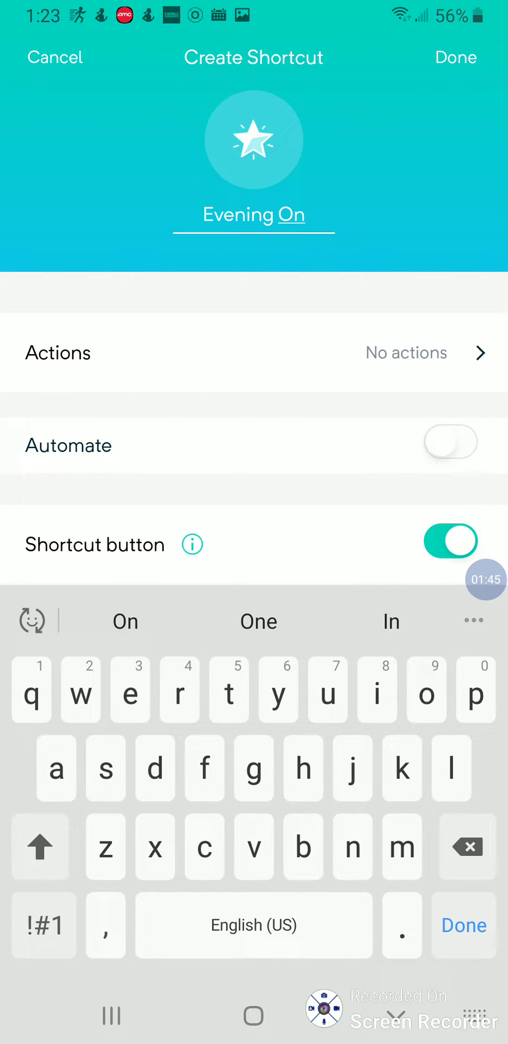
click(464, 925)
click(253, 352)
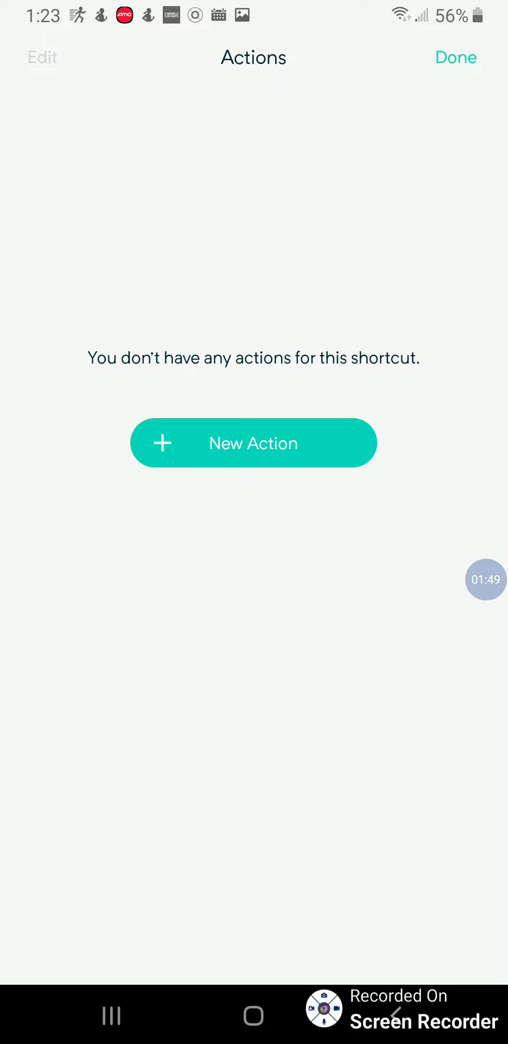
- Add a Den 'Turn On' action to the Evening On shortcut
click(253, 443)
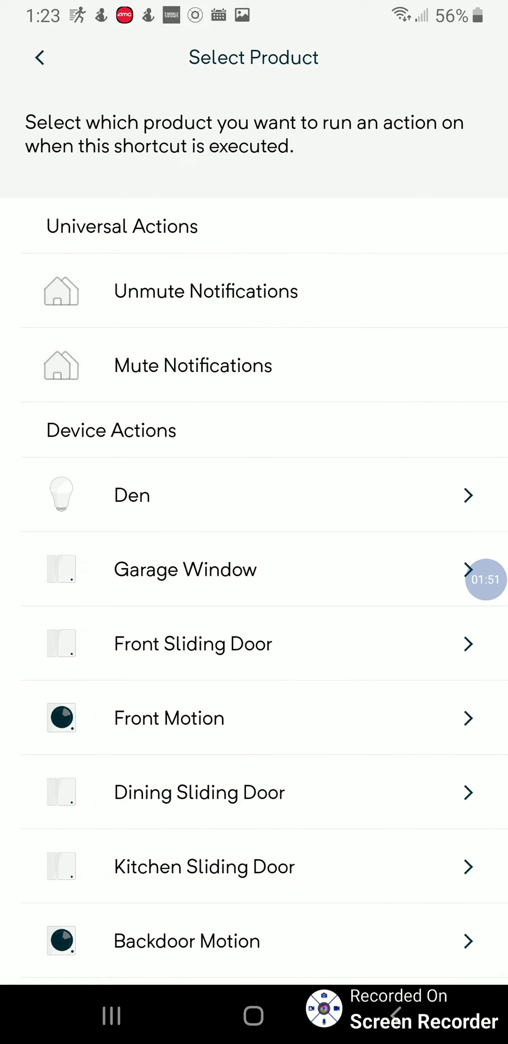
scroll(253, 598, down, 3)
scroll(253, 599, up, 3)
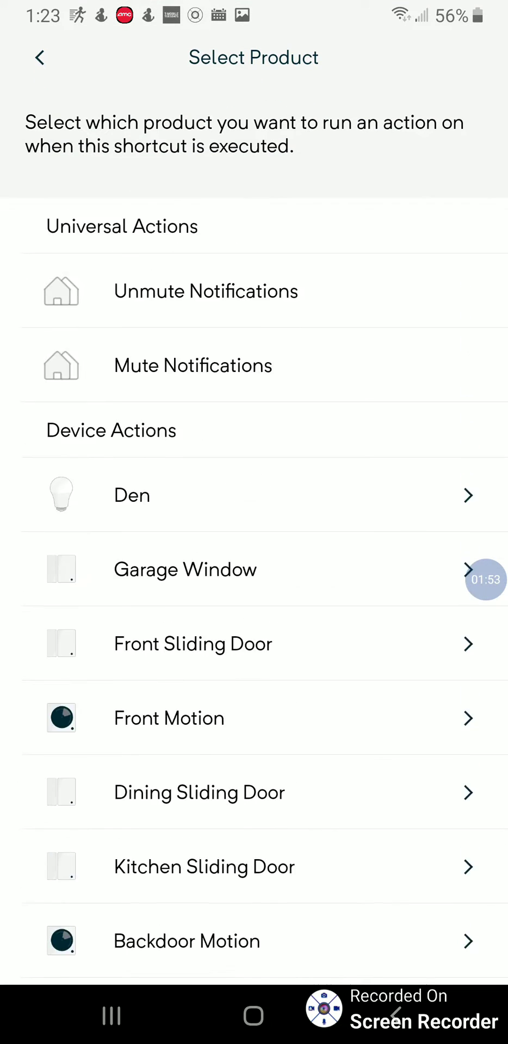
click(254, 495)
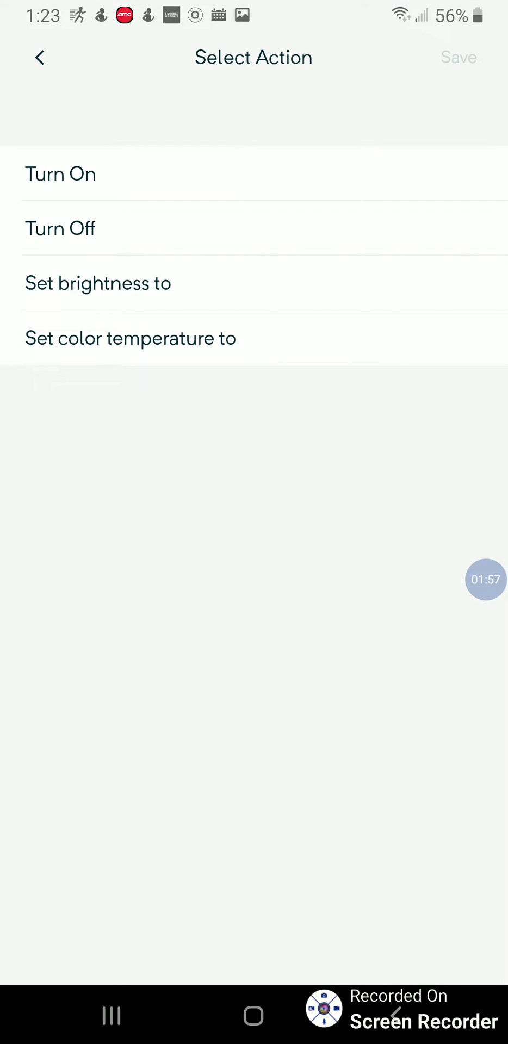
click(61, 174)
click(459, 57)
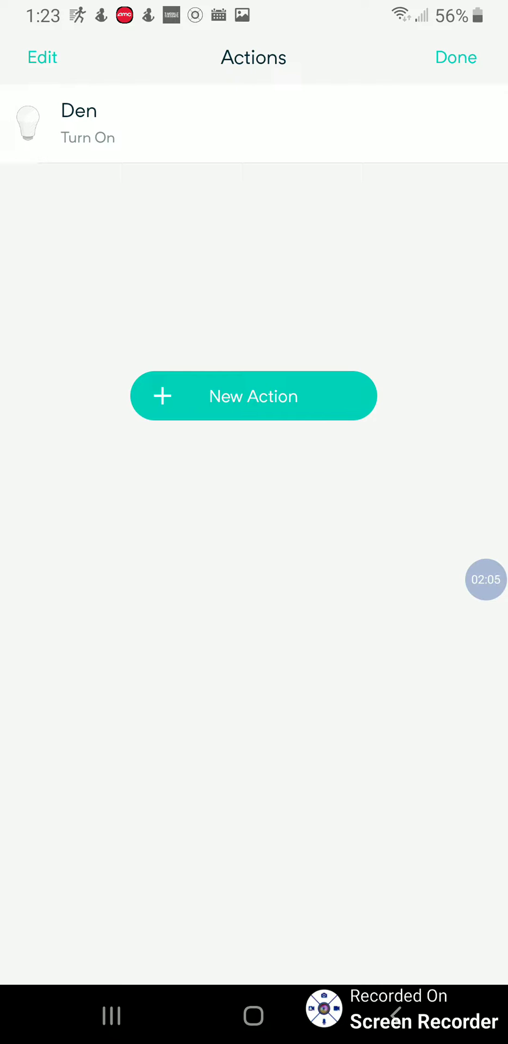
click(42, 57)
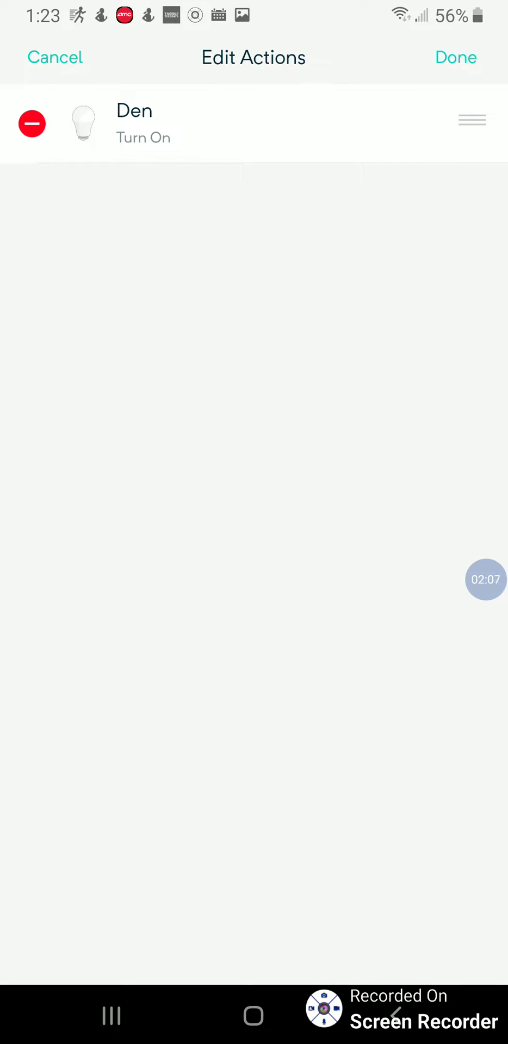
click(54, 57)
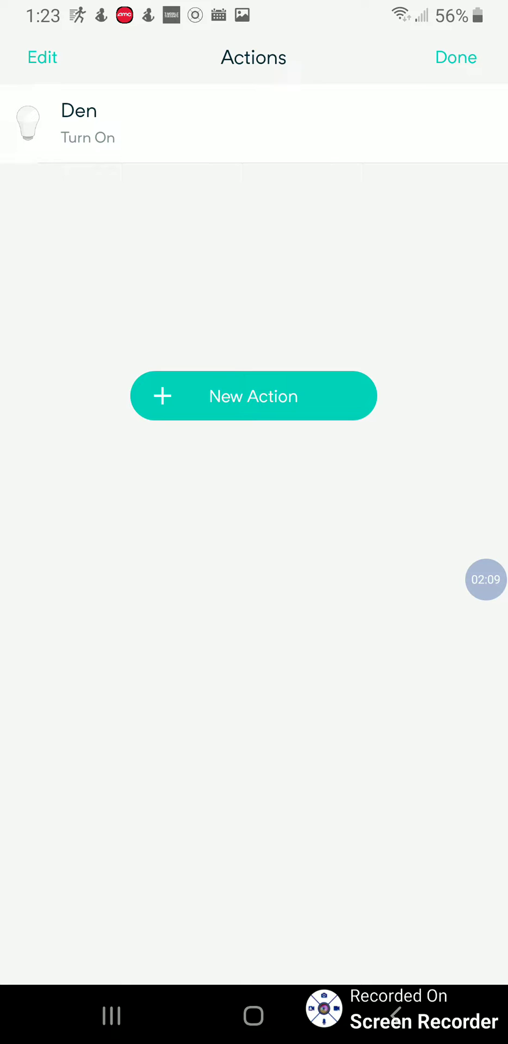
click(456, 57)
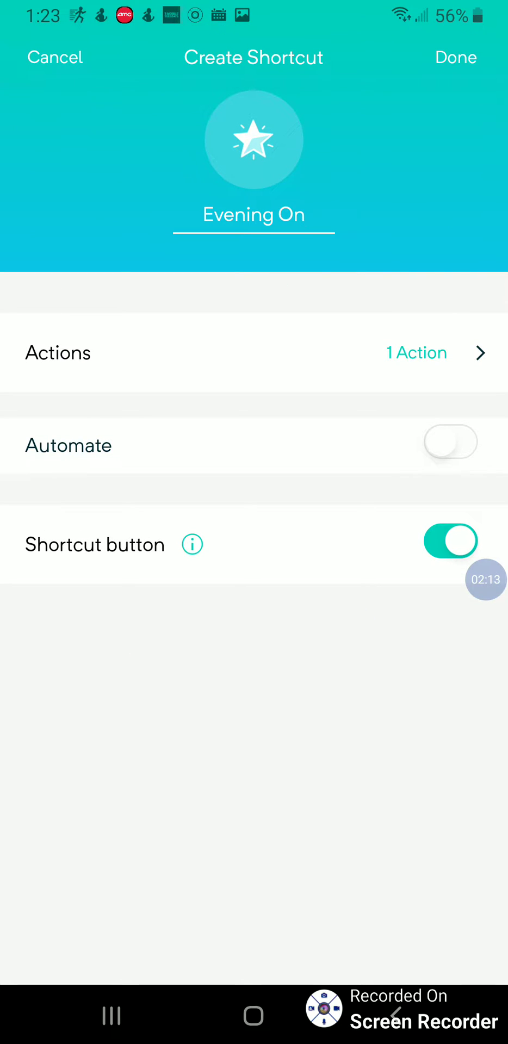
- Automate Evening On by time of day at 7:30 pm, repeating every day
click(450, 442)
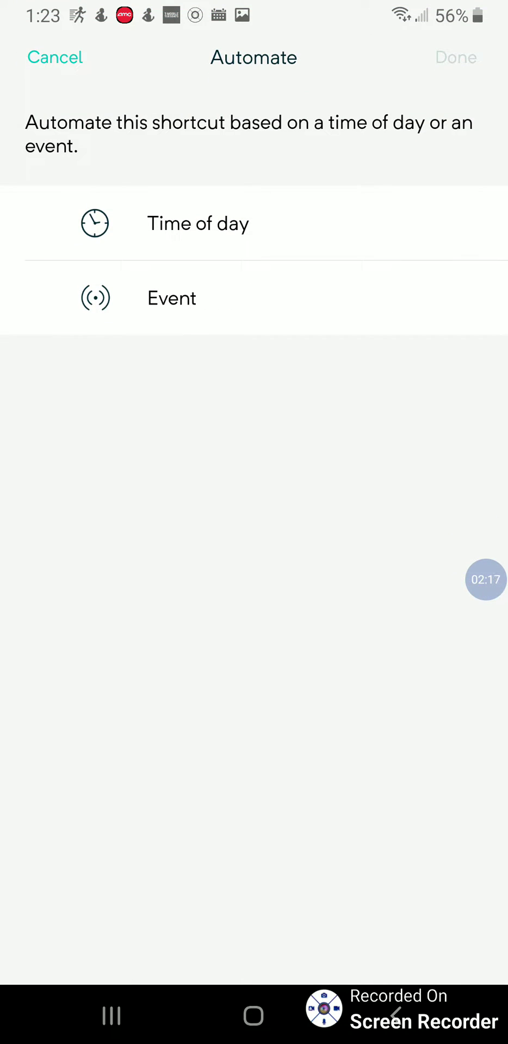
click(199, 224)
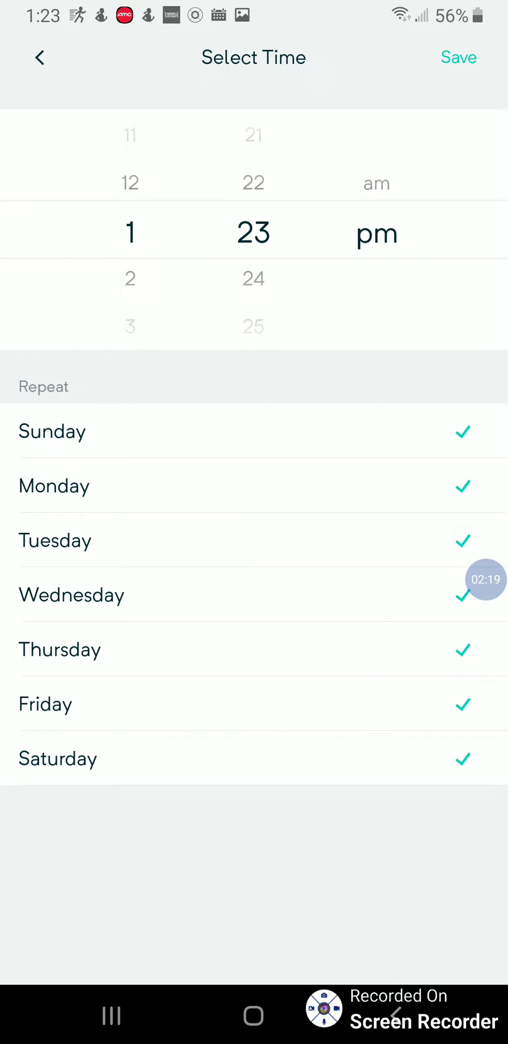
drag(130, 282, 130, 142)
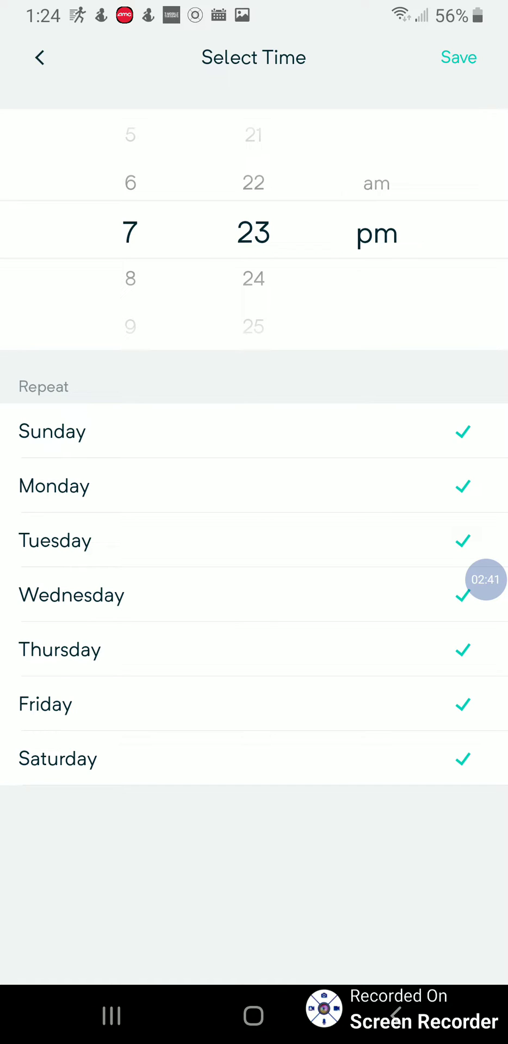
drag(254, 304, 254, 180)
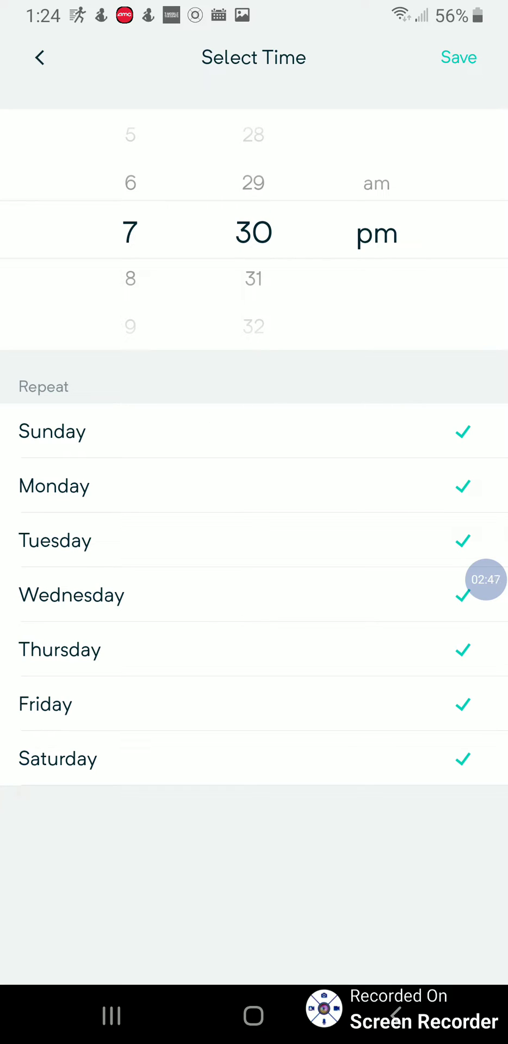
click(462, 432)
click(463, 486)
click(462, 431)
click(459, 57)
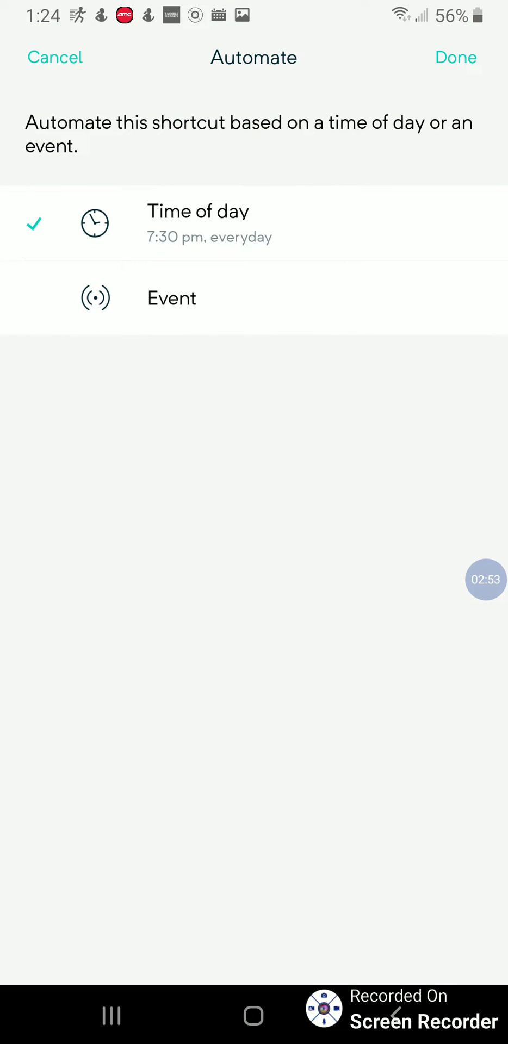
click(456, 57)
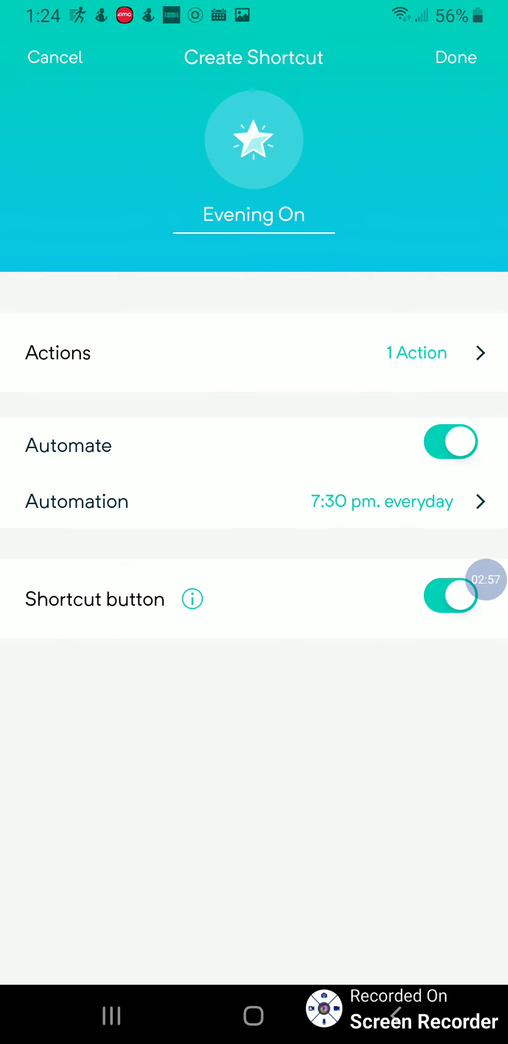
- Check the Den Turn On action, then save Evening On and return home
click(253, 352)
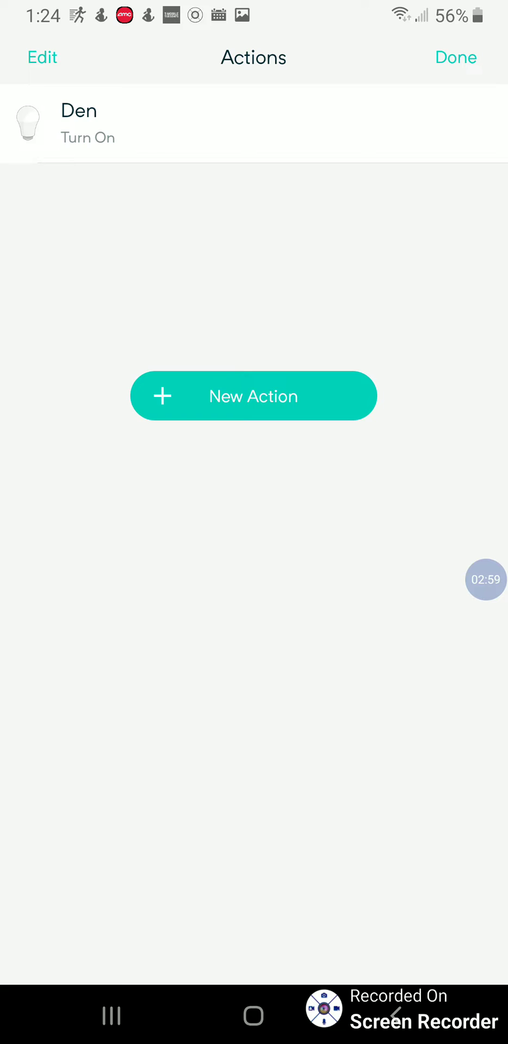
click(456, 57)
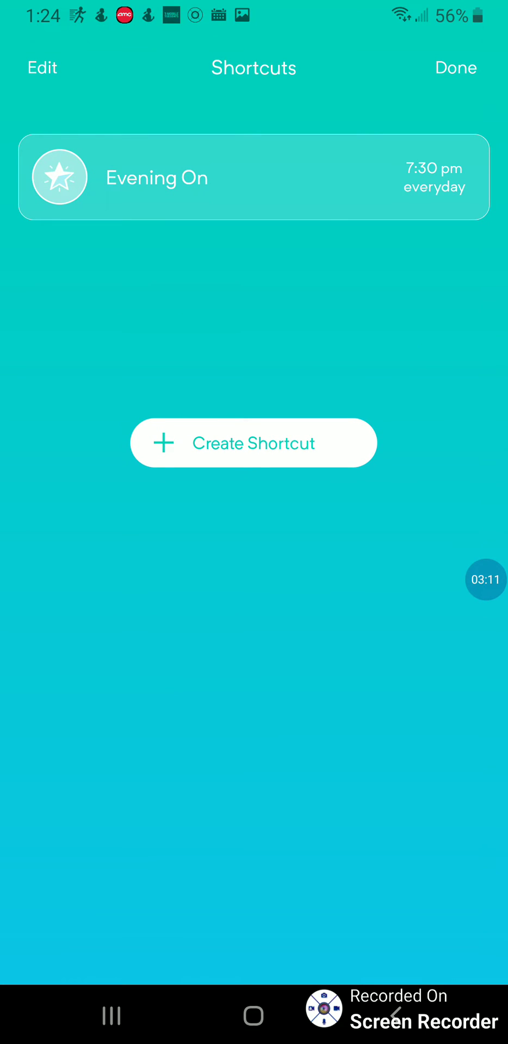
click(455, 67)
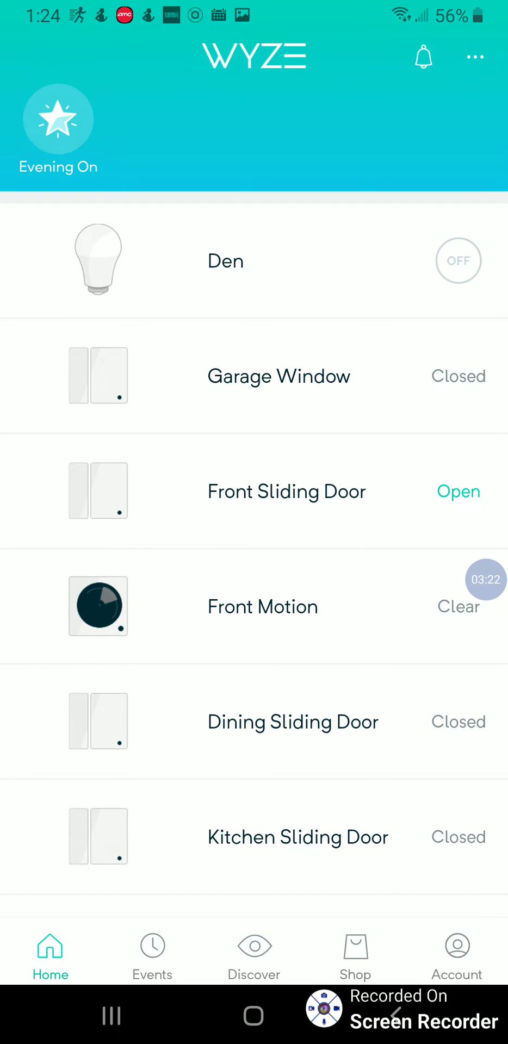
- Switch off Evening On's home-screen Shortcut button through Edit Shortcuts
click(58, 118)
click(476, 57)
click(254, 866)
click(153, 175)
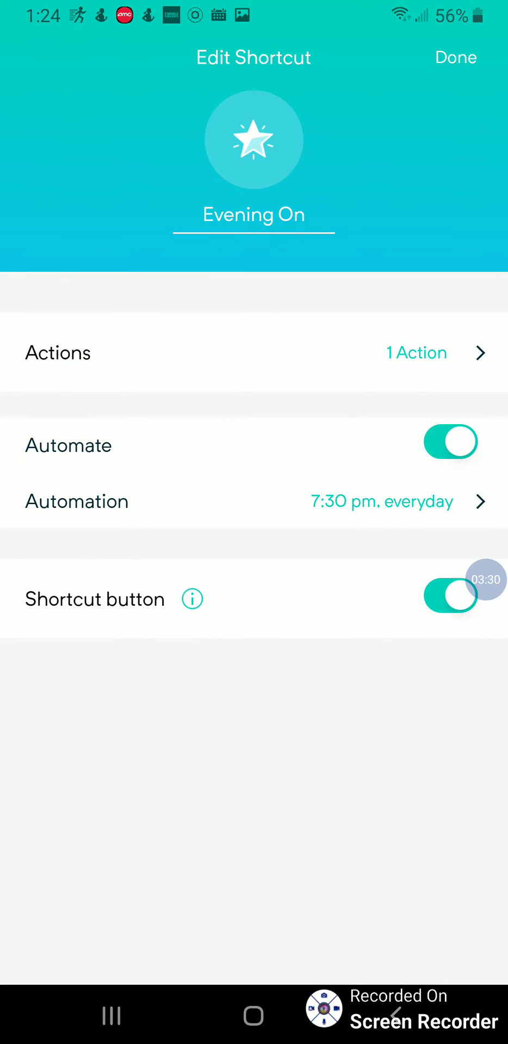
click(450, 595)
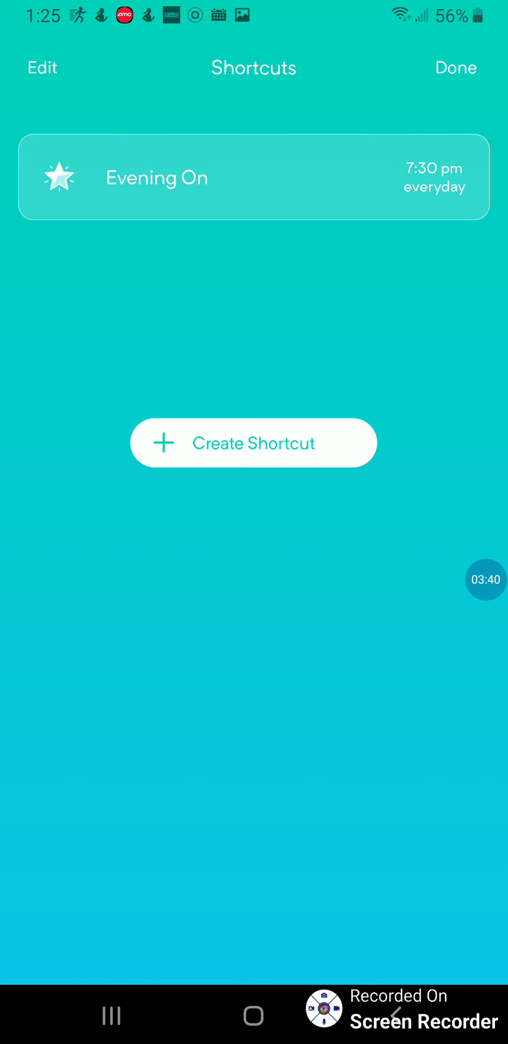
- Create a 'Morning Off' shortcut with a Den Turn Off action and automation enabled
click(253, 443)
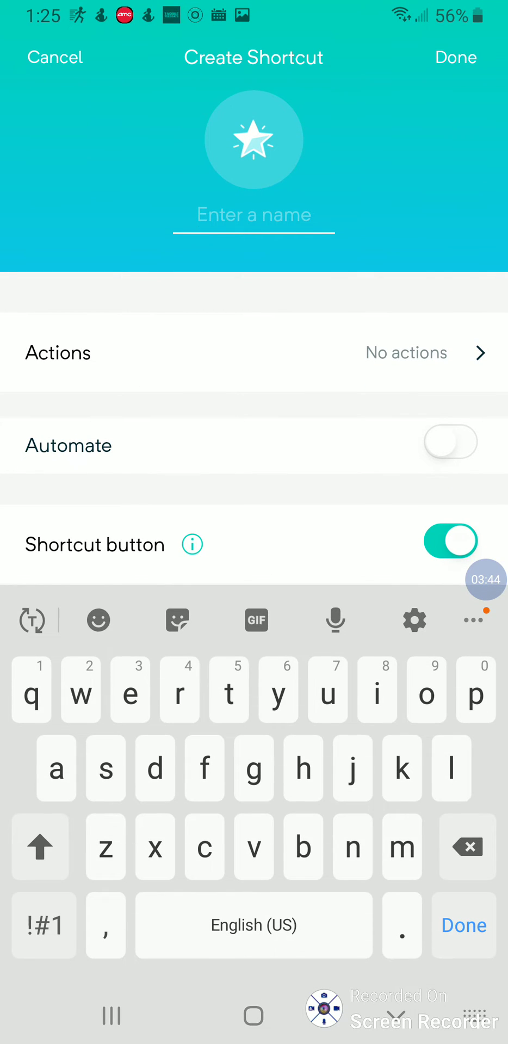
text(Morning Off)
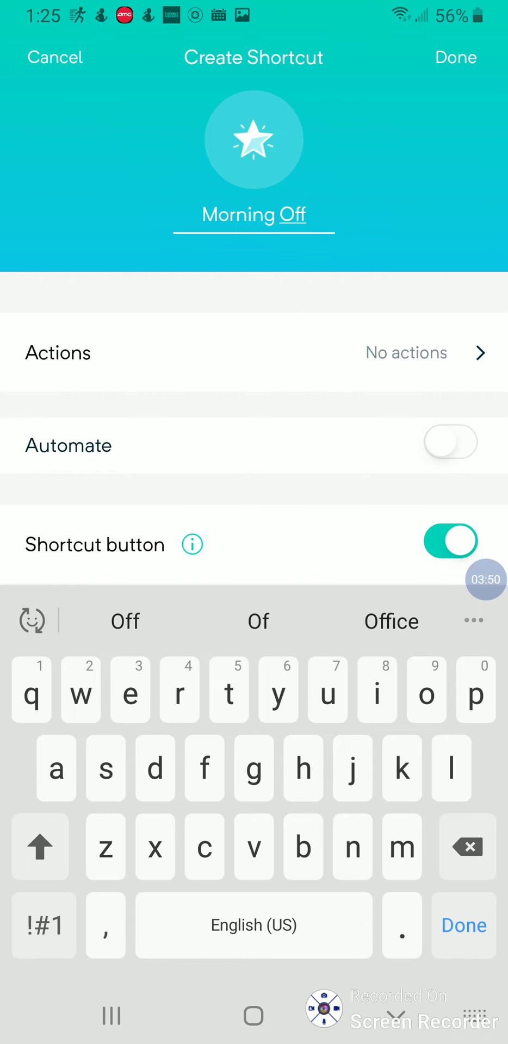
click(253, 353)
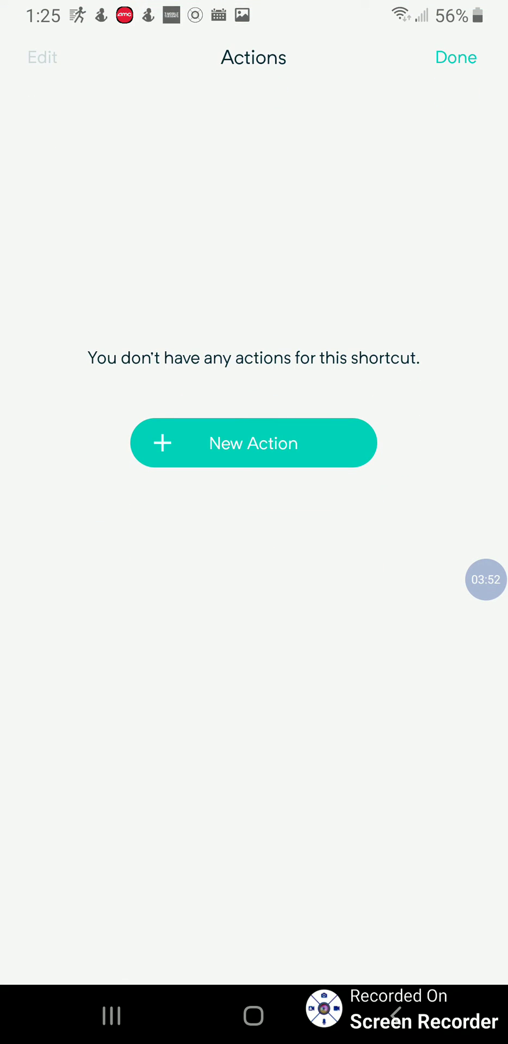
click(254, 440)
click(132, 495)
click(60, 229)
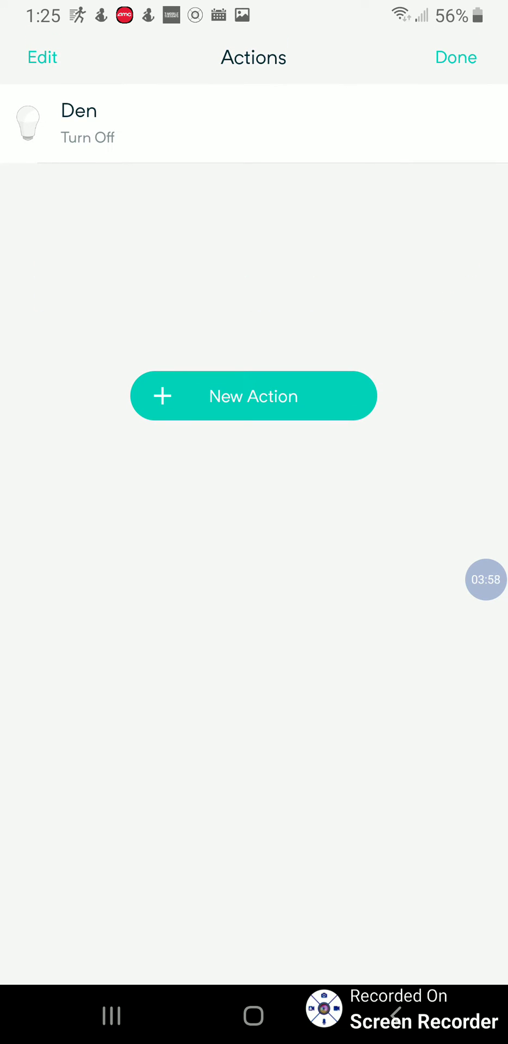
click(456, 57)
click(450, 441)
- Schedule Morning Off for 6:00 am every day and turn off its Shortcut button
click(381, 501)
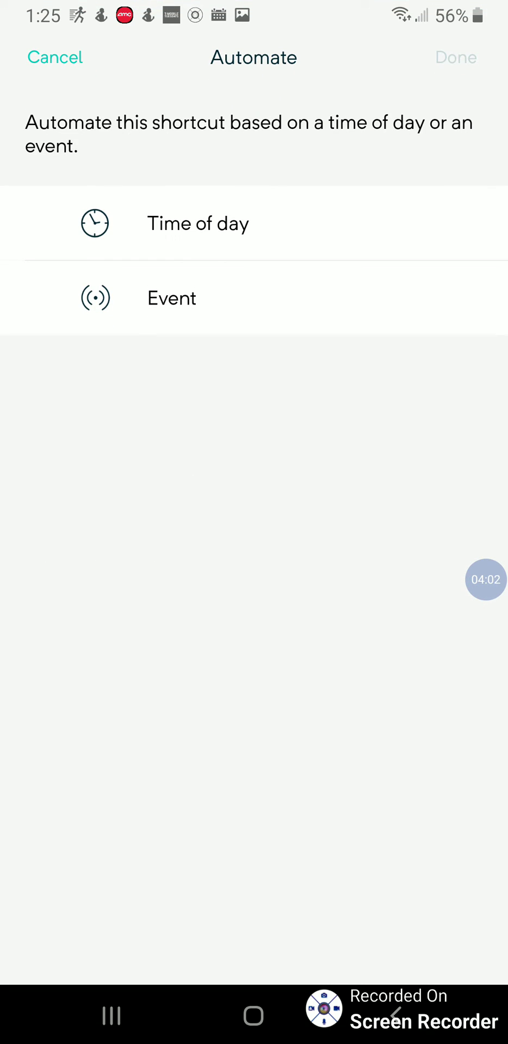
click(198, 224)
drag(376, 234, 376, 280)
drag(129, 185, 130, 326)
drag(130, 185, 130, 228)
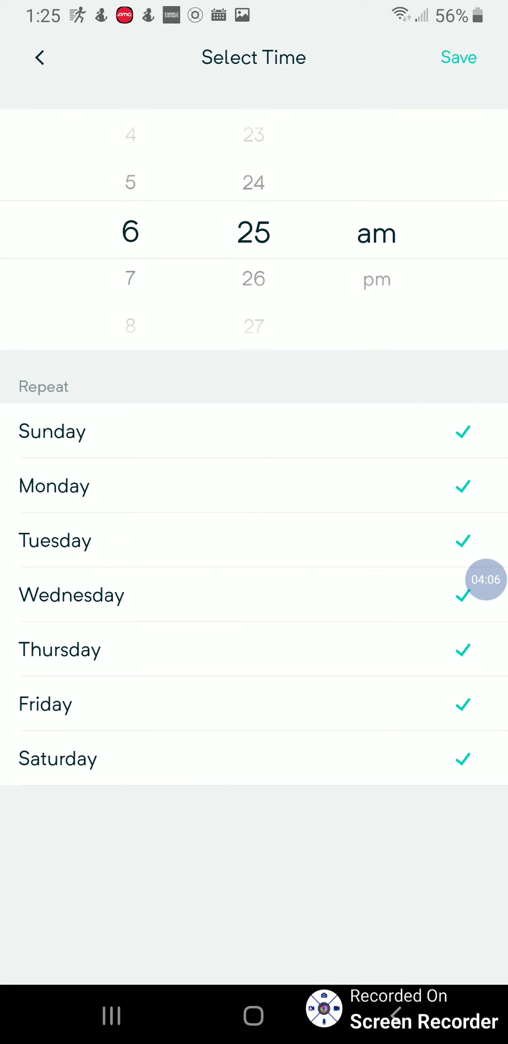
drag(254, 163, 253, 304)
mouse_move(253, 141)
mouse_down()
mouse_move(254, 332)
mouse_move(254, 310)
mouse_up()
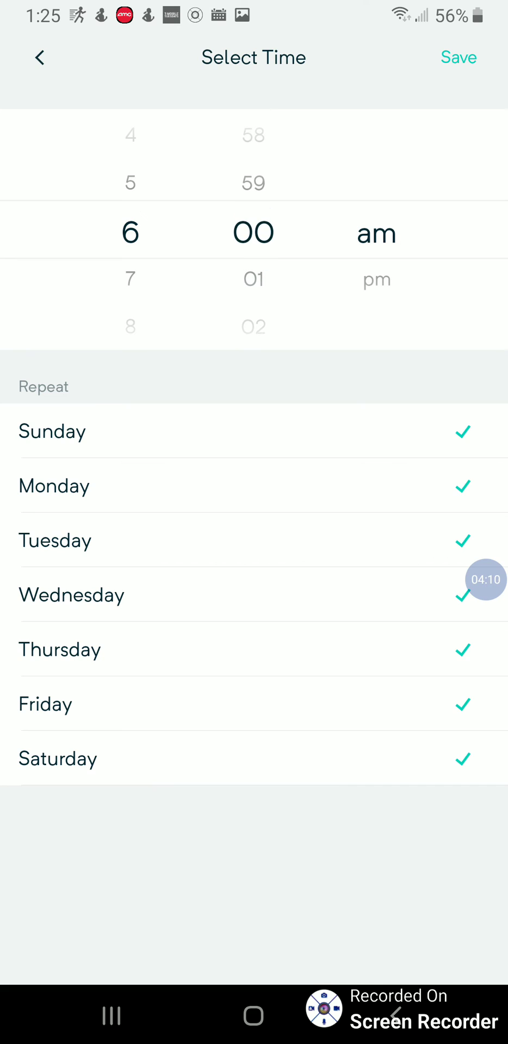
click(458, 57)
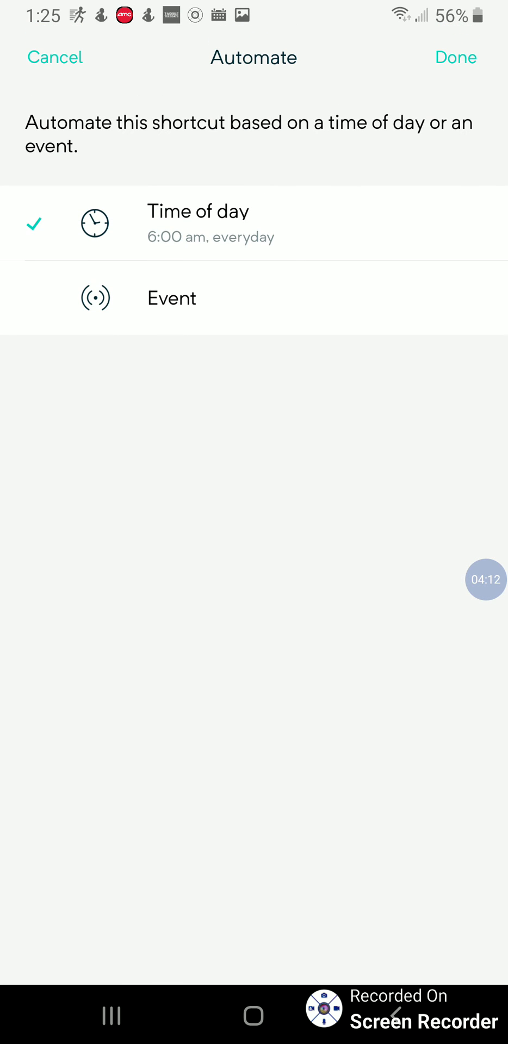
click(456, 57)
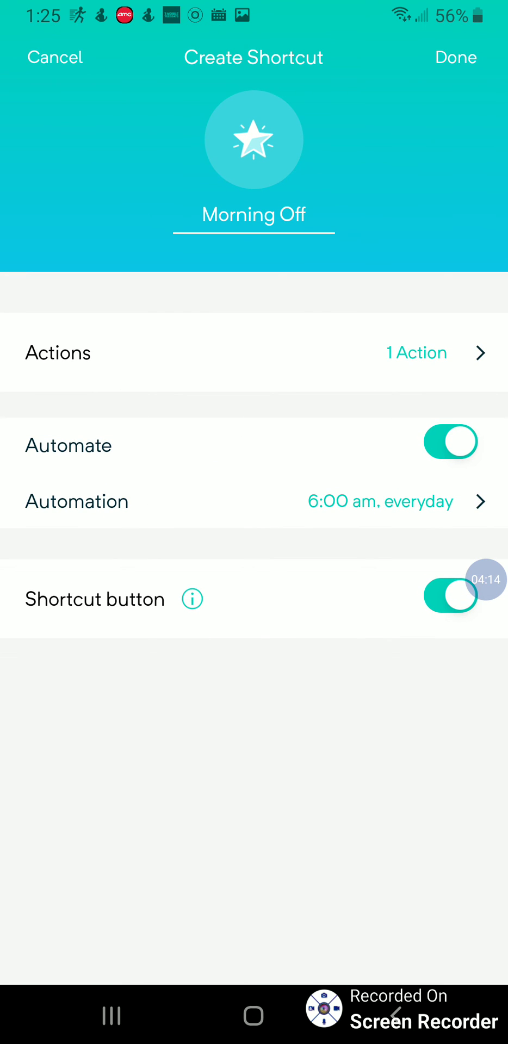
click(451, 595)
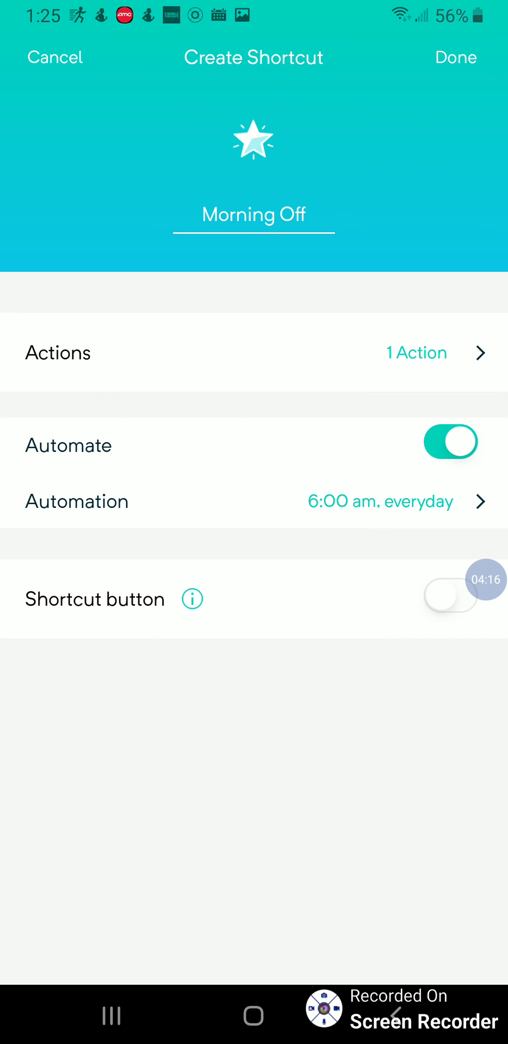
- Save Morning Off, then reopen Shortcuts listing Morning Off 6:00 am and Evening On 7:30 pm
click(456, 57)
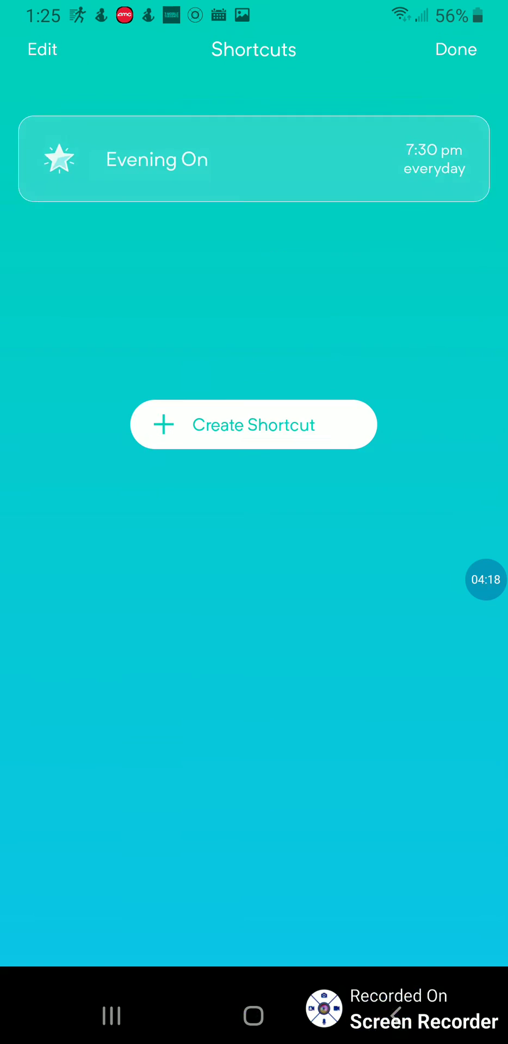
click(456, 67)
click(253, 115)
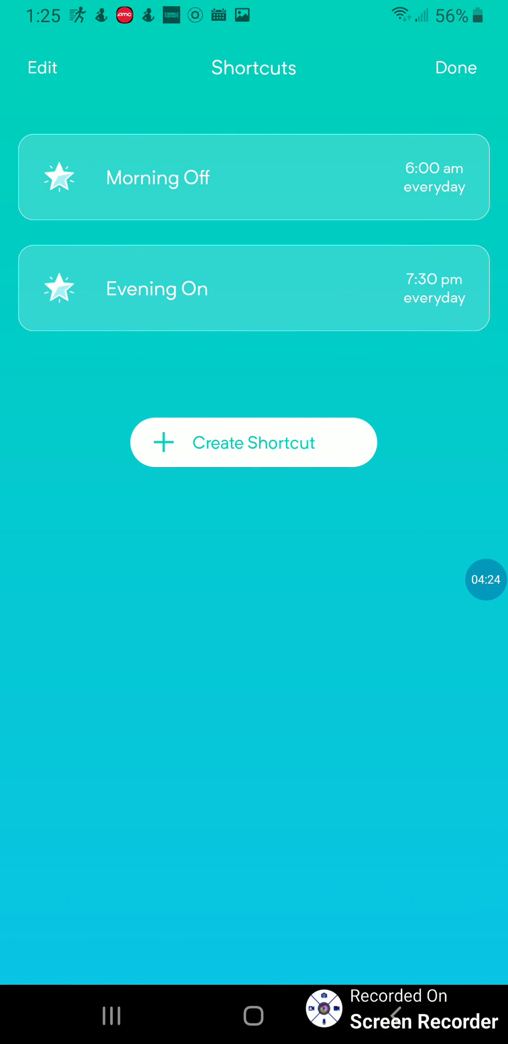